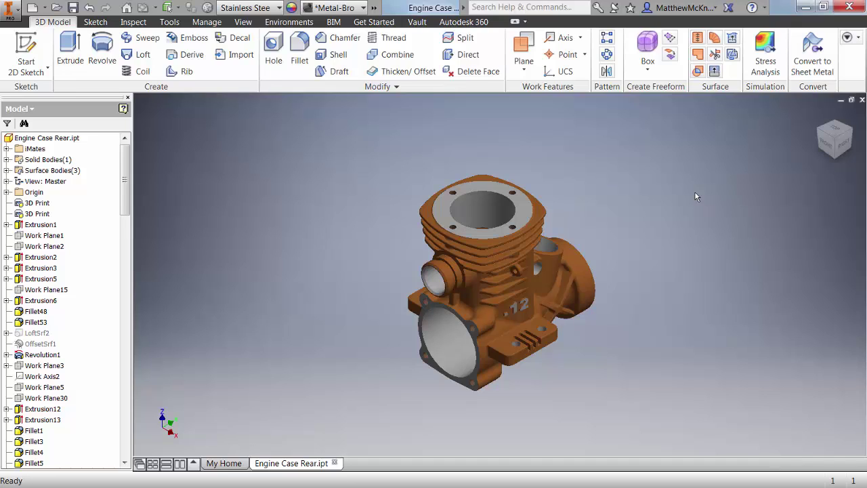
- Show the Environments tab tools for Engine Case Rear.ipt
click(289, 22)
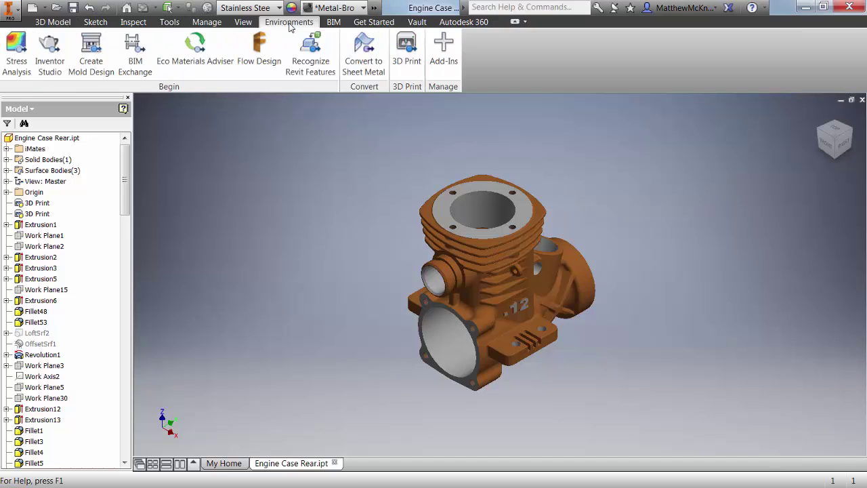
- Enter the 3D Print environment with the engine case on a Spark Ember build volume
click(407, 71)
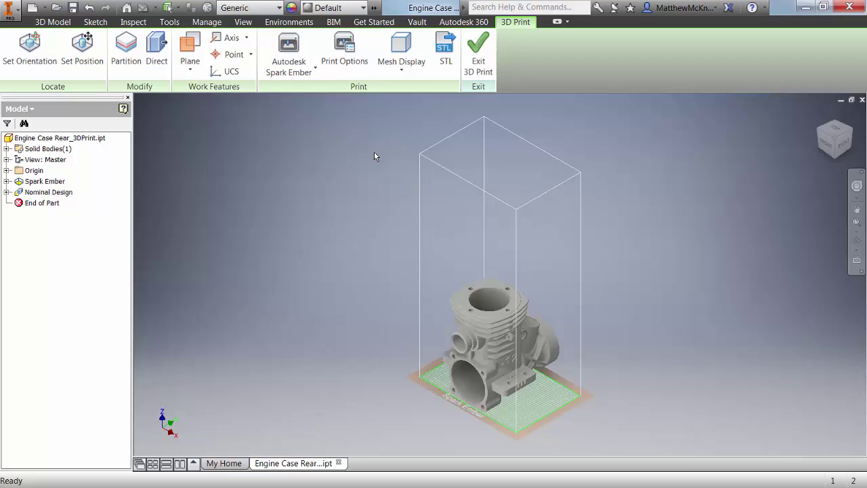
click(311, 73)
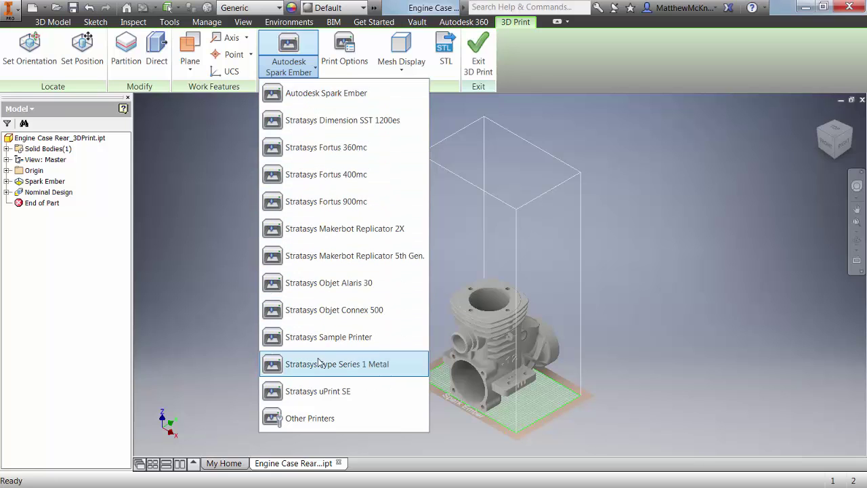
click(306, 418)
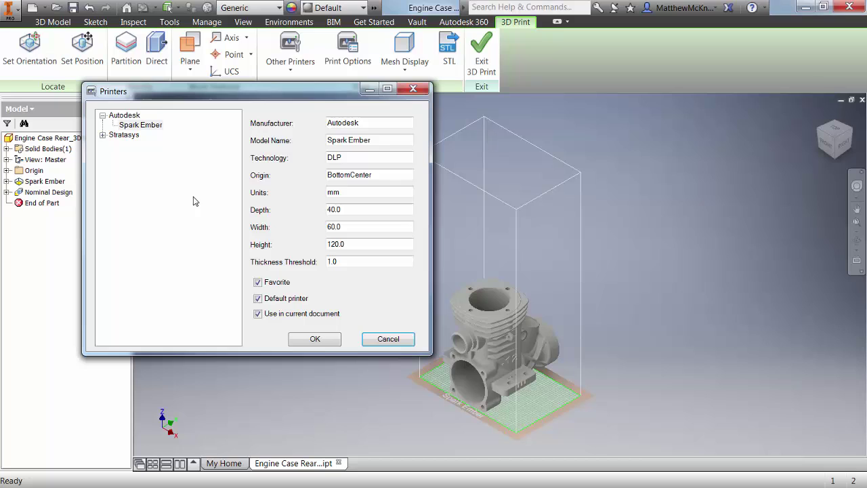
click(102, 135)
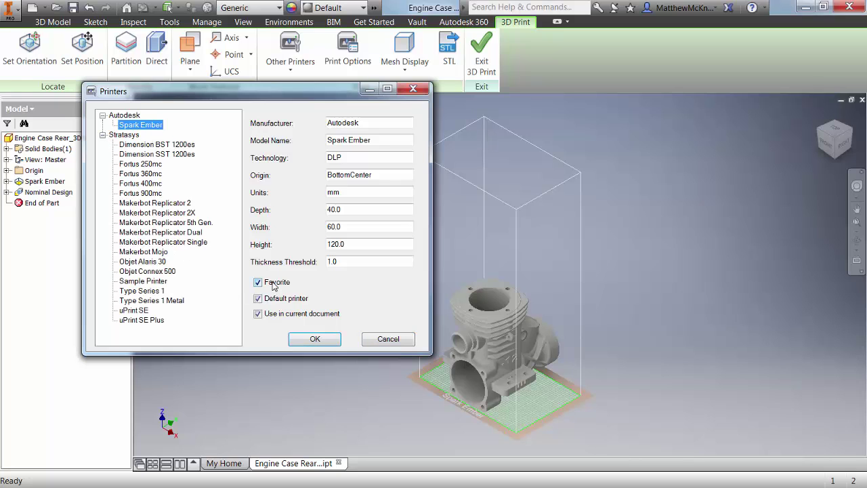
click(316, 340)
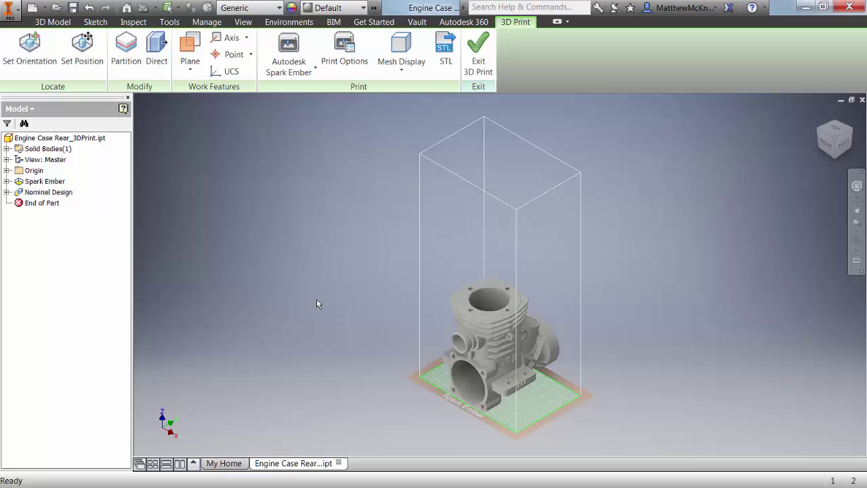
- Reorient the engine case so its top face rests on the bed, adding SetOrientation1
key(F6)
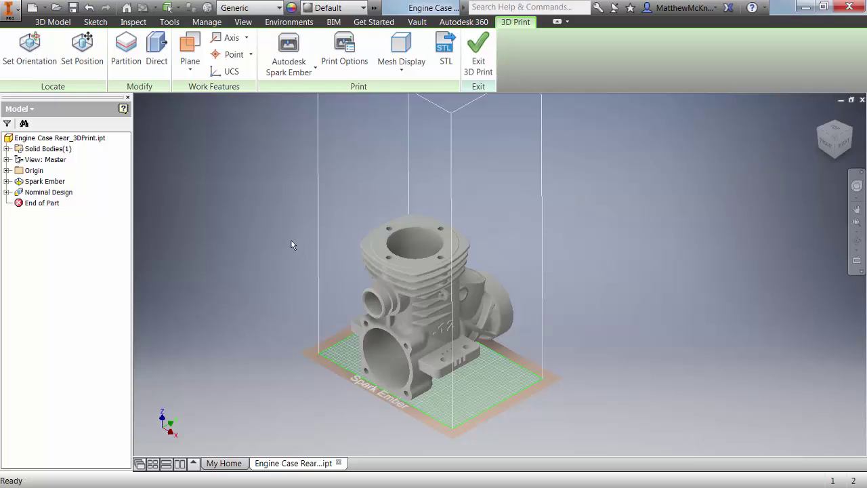
click(30, 54)
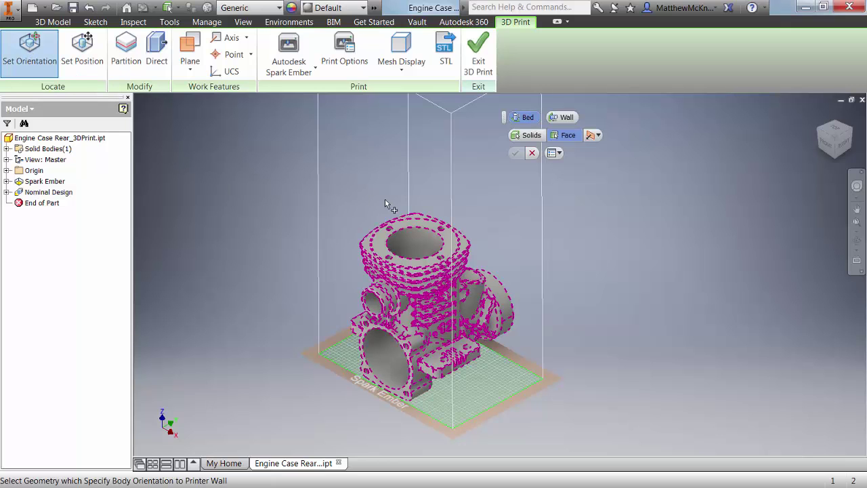
click(427, 230)
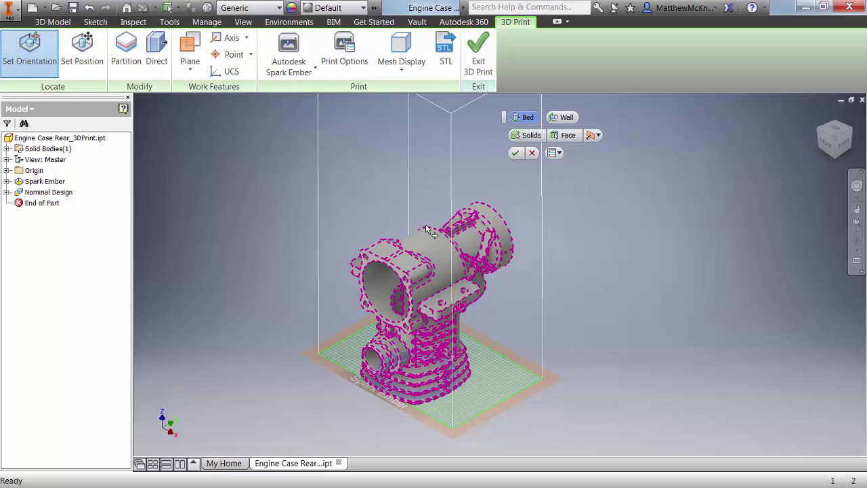
click(517, 152)
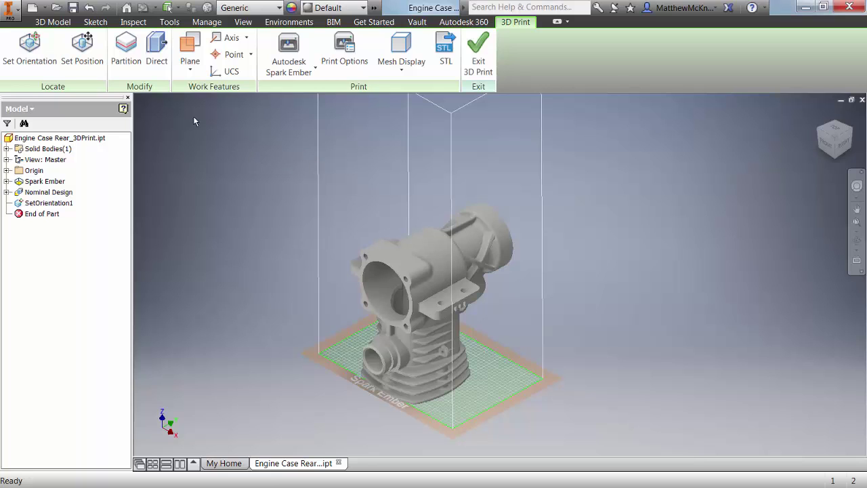
- Position the engine case against the bed and left wall with 1 mm wall offsets, viewed from Top
click(84, 54)
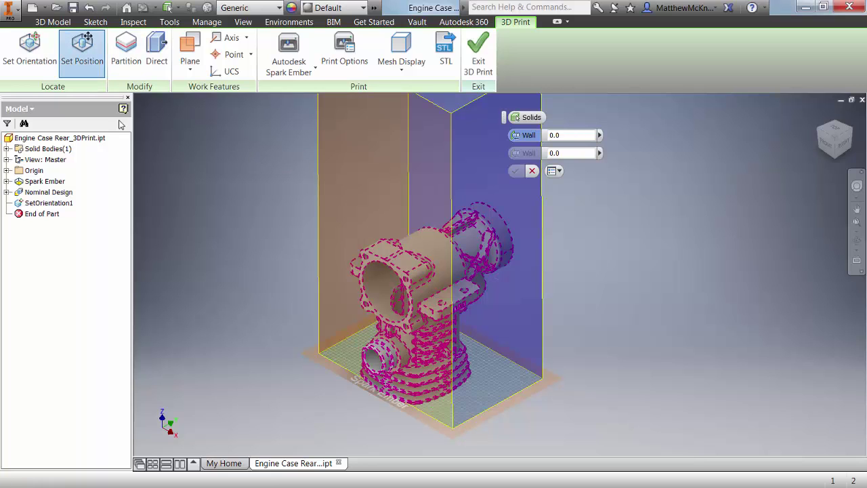
click(337, 366)
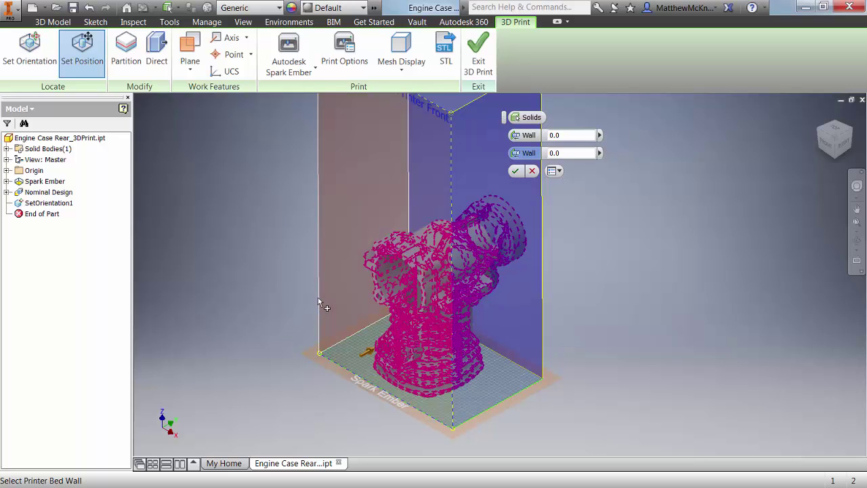
click(318, 299)
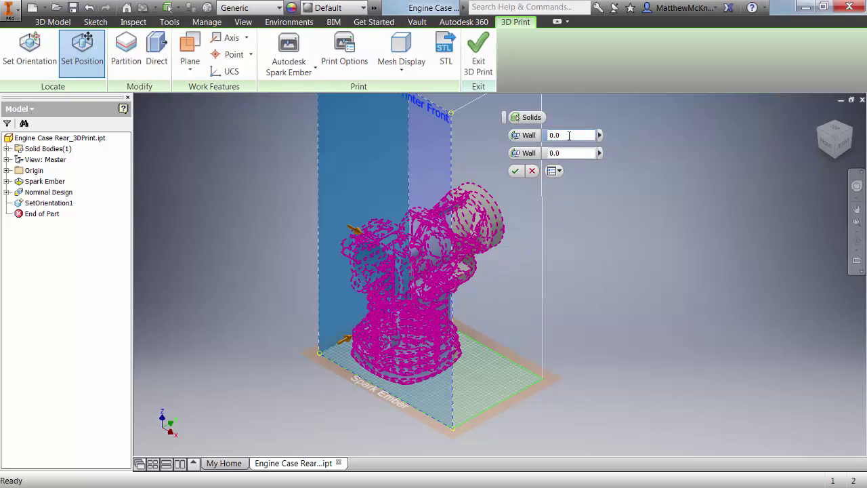
click(546, 136)
text(1)
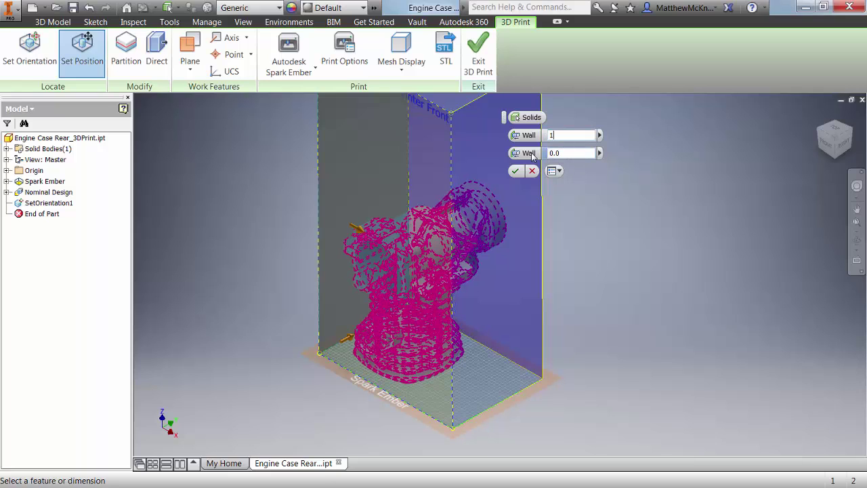
key(Tab)
text(1)
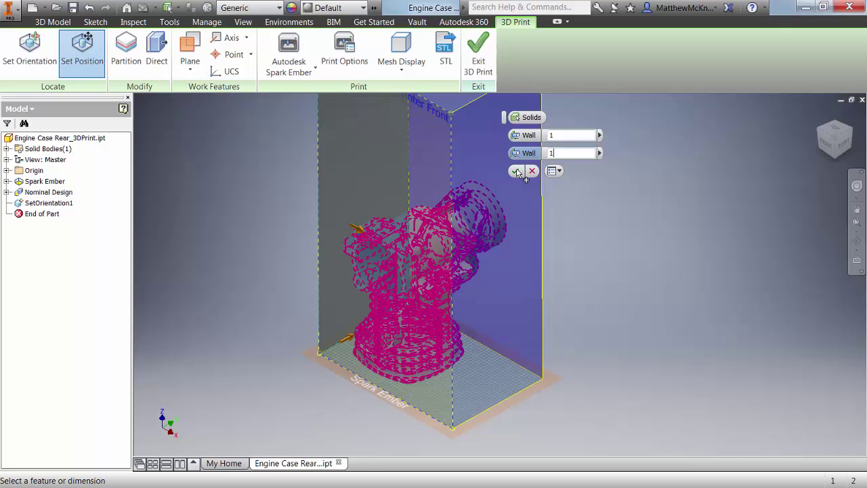
click(515, 170)
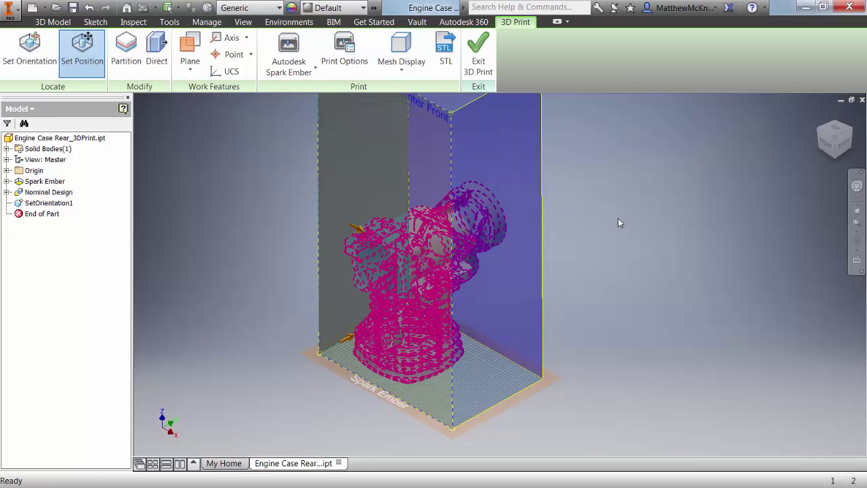
click(833, 130)
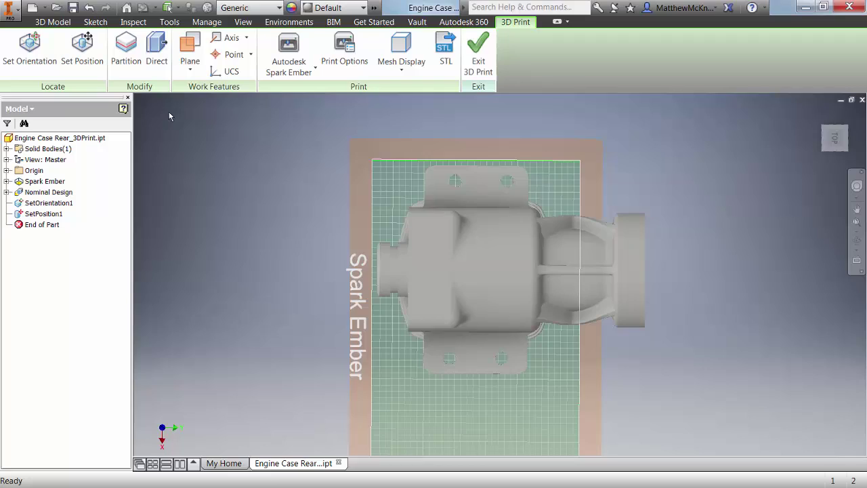
- Start a Partition split using the Spark Ember Printer Back plane
shift+middle_drag(210, 141, 557, 217)
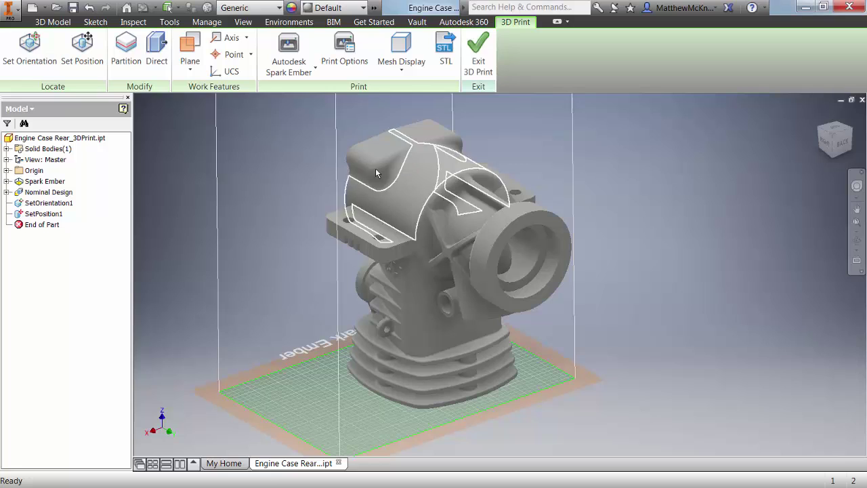
click(121, 44)
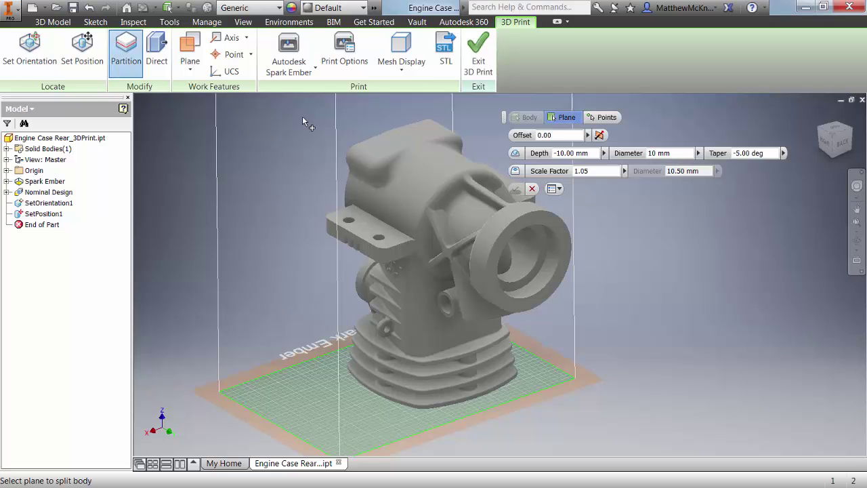
click(6, 181)
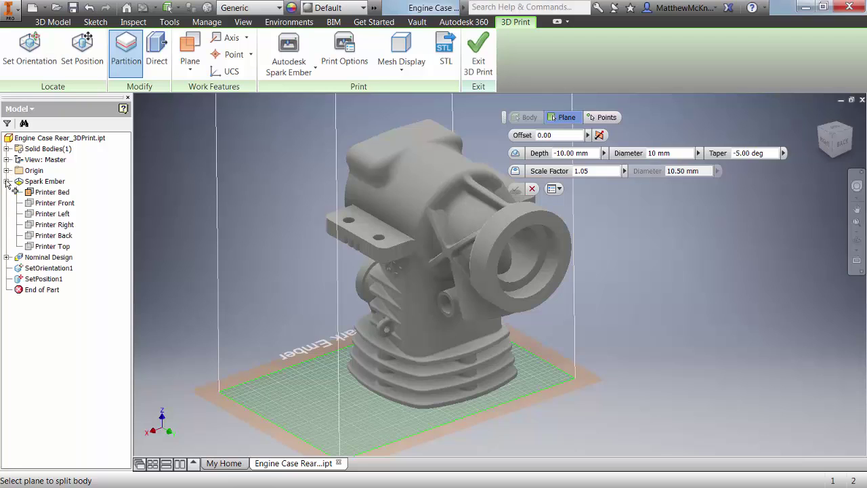
click(44, 237)
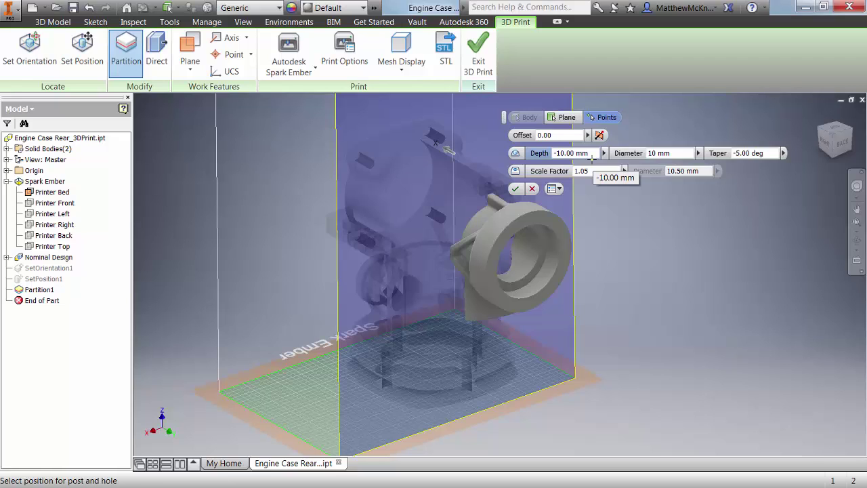
- Apply Partition1 with 1 mm post depth and diameter on the ring edge, giving Solid2 and Solid3
click(559, 153)
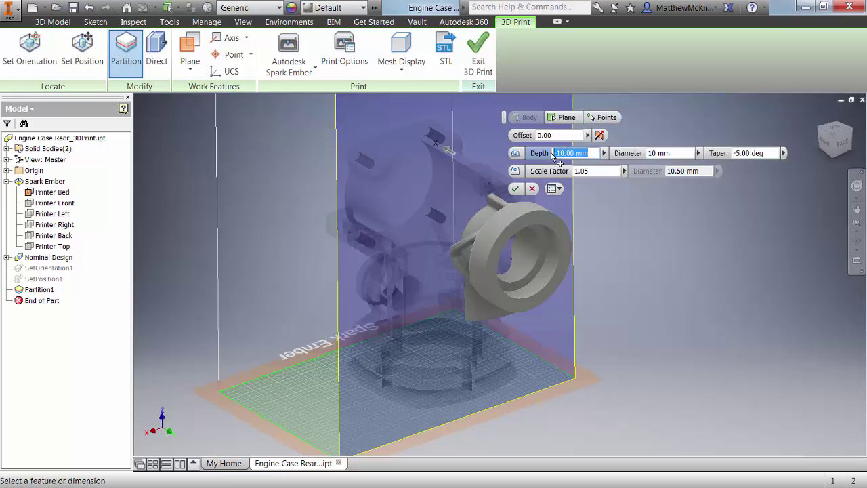
text(1)
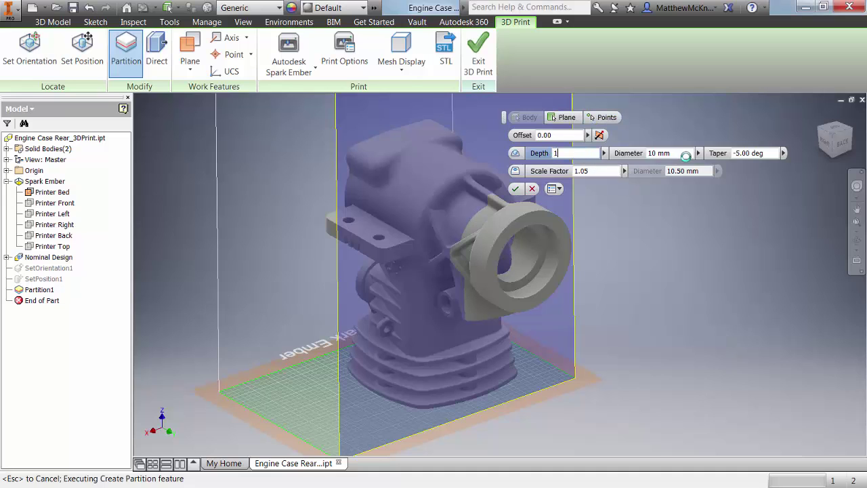
key(Tab)
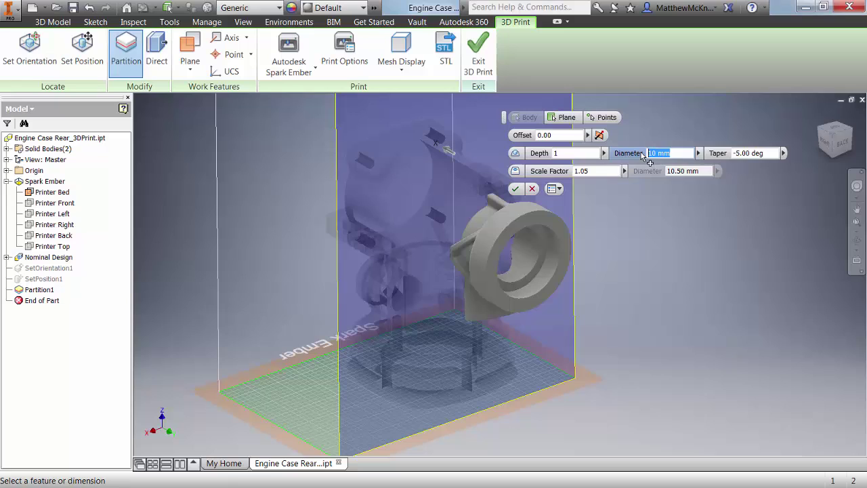
text(1)
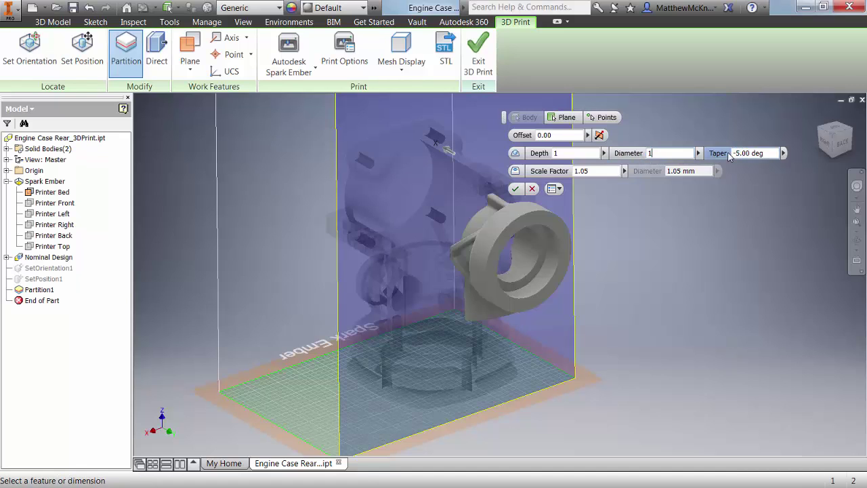
click(844, 145)
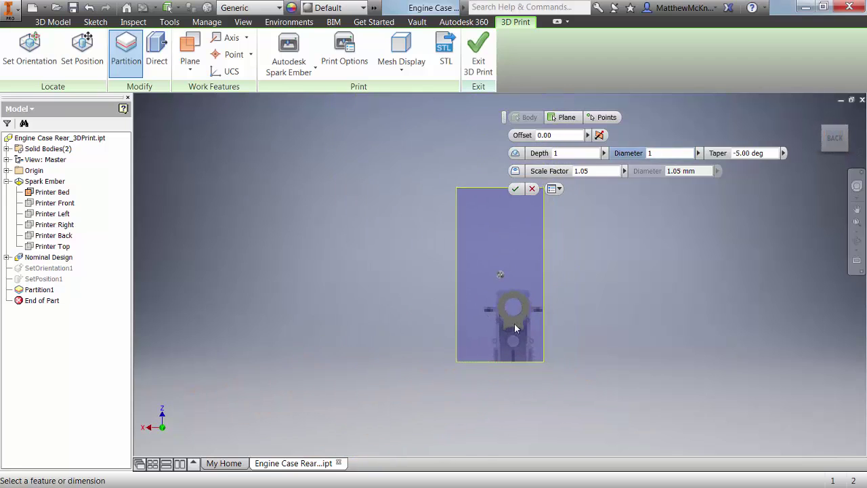
scroll(515, 303, up, 3)
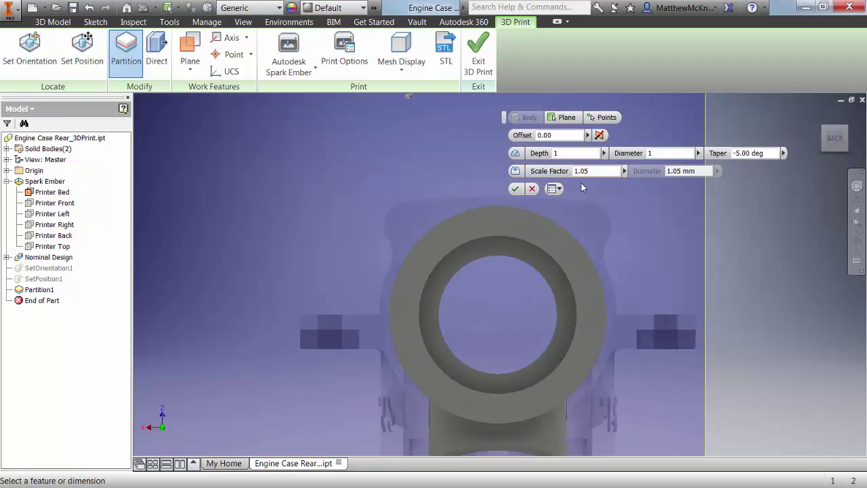
click(602, 117)
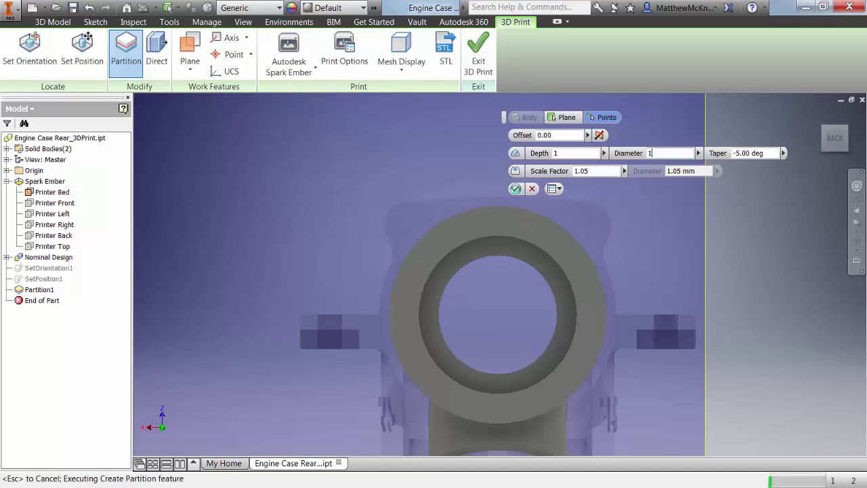
click(516, 188)
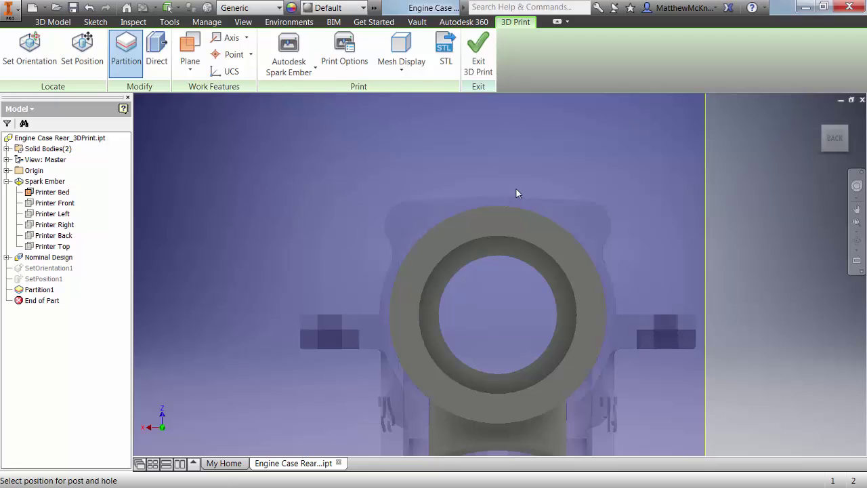
click(513, 244)
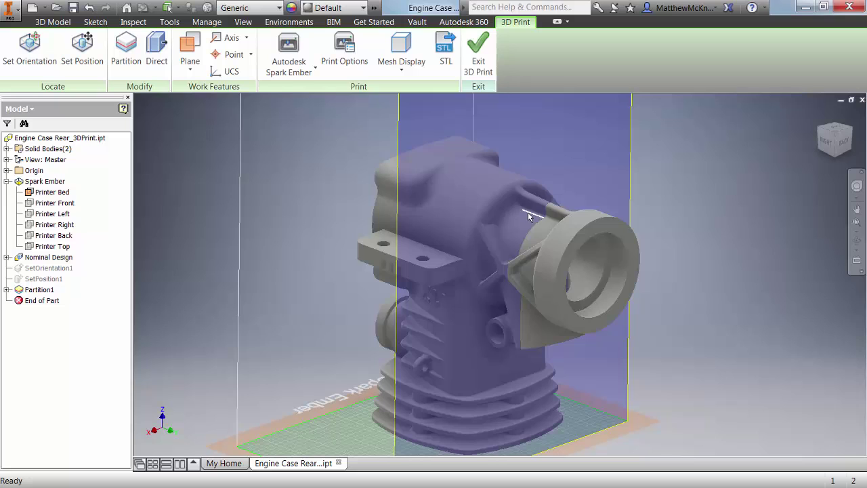
click(7, 149)
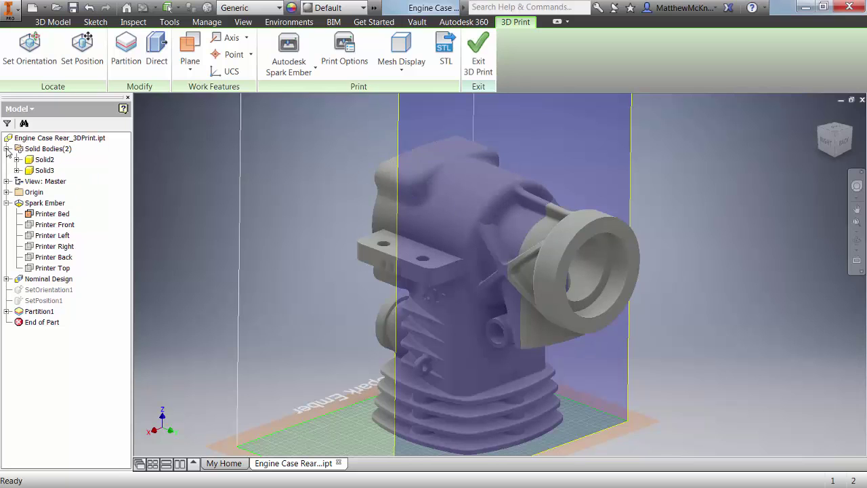
right_click(46, 162)
click(64, 199)
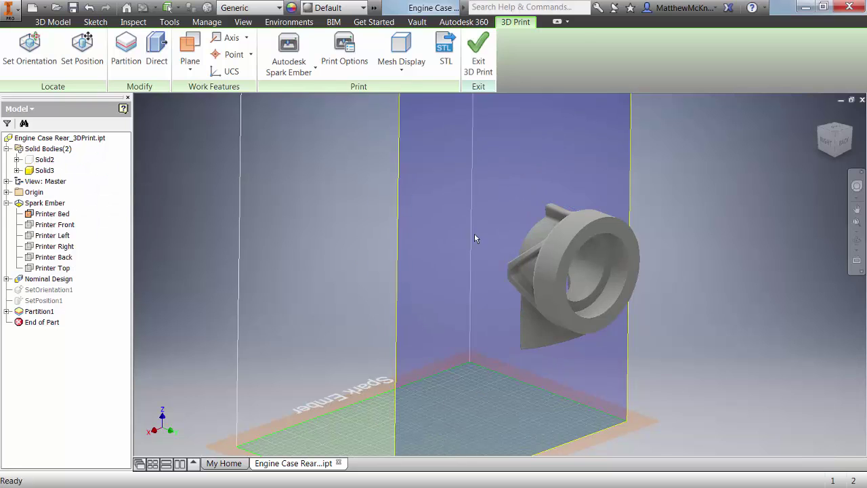
mouse_move(474, 238)
shift+middle_down()
mouse_move(496, 270)
mouse_move(545, 260)
mouse_move(494, 256)
mouse_move(492, 264)
mouse_move(128, 171)
shift+middle_up()
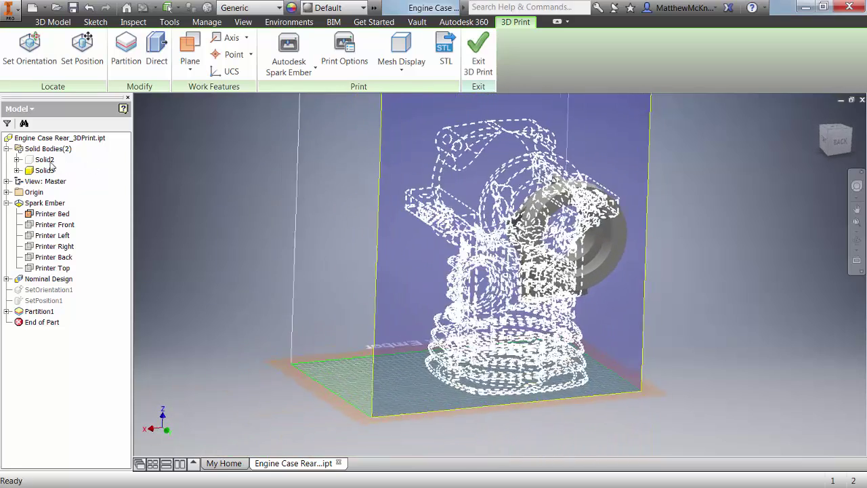
right_click(45, 160)
click(129, 203)
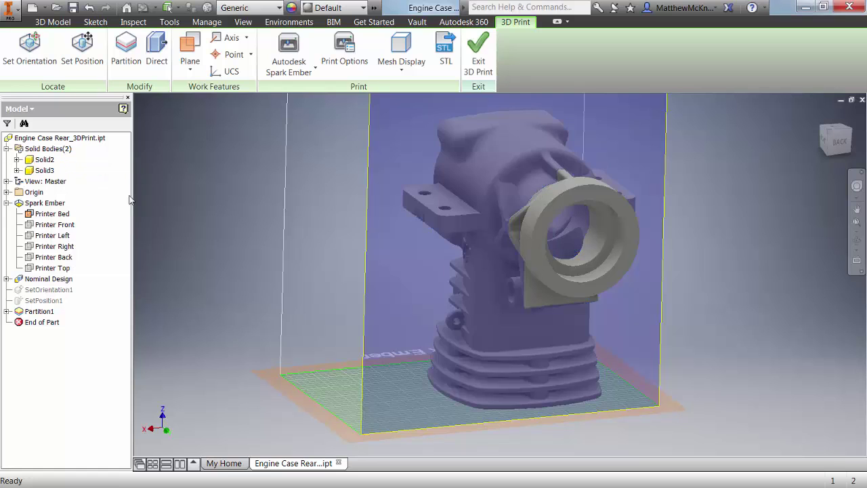
scroll(520, 211, up, 2)
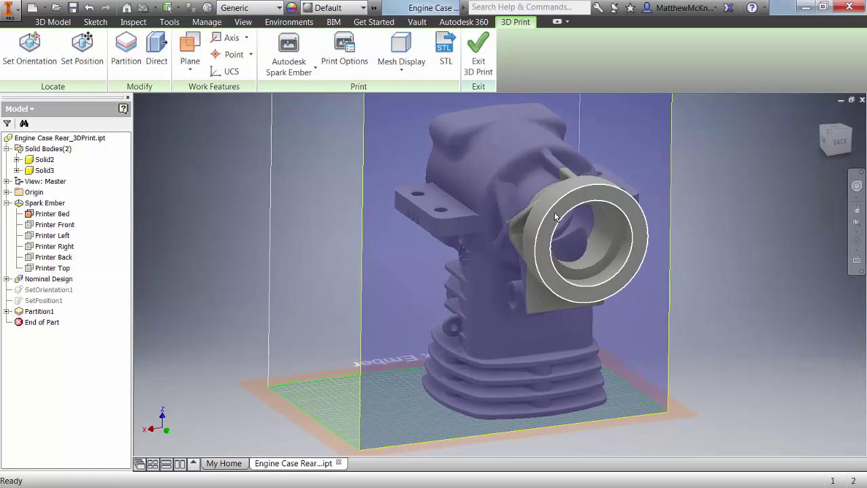
shift+middle_drag(553, 206, 717, 183)
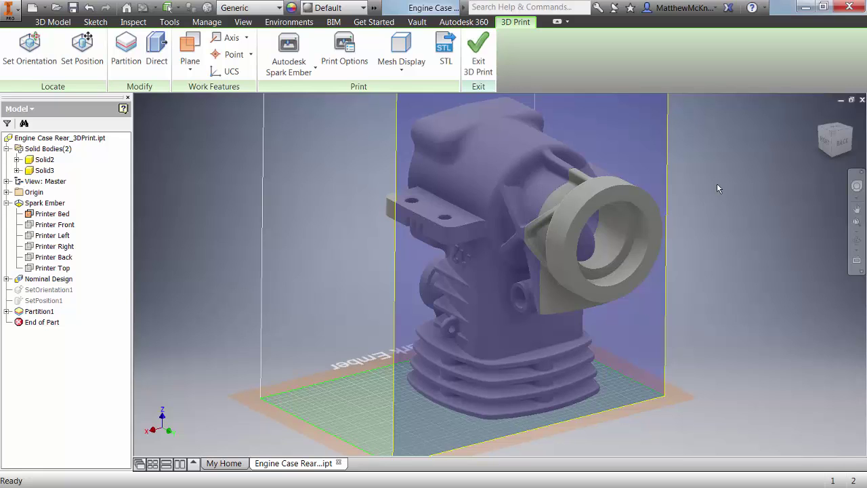
- Lay Solid3 flat by aligning its ring face to the printer wall, adding SetOrientation2
click(42, 57)
click(613, 198)
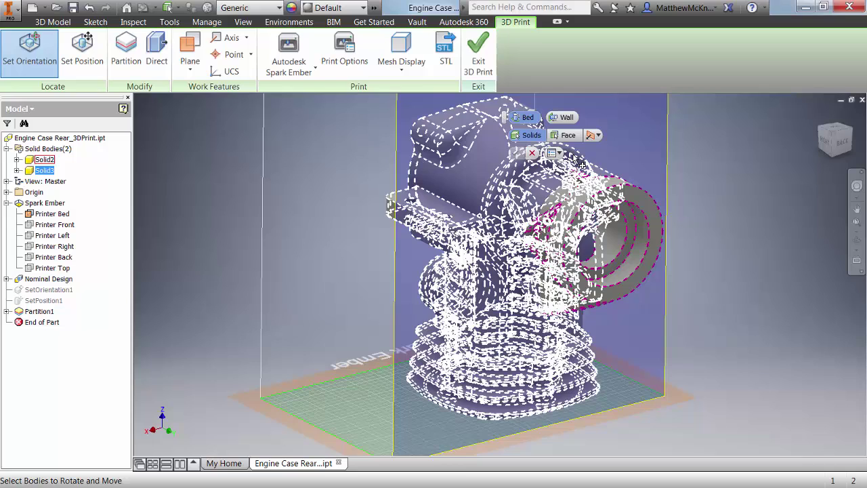
click(640, 200)
click(639, 202)
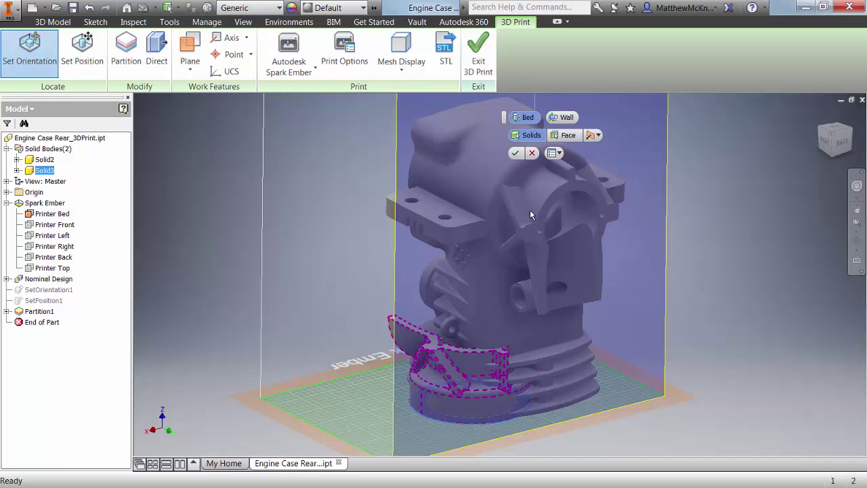
click(515, 154)
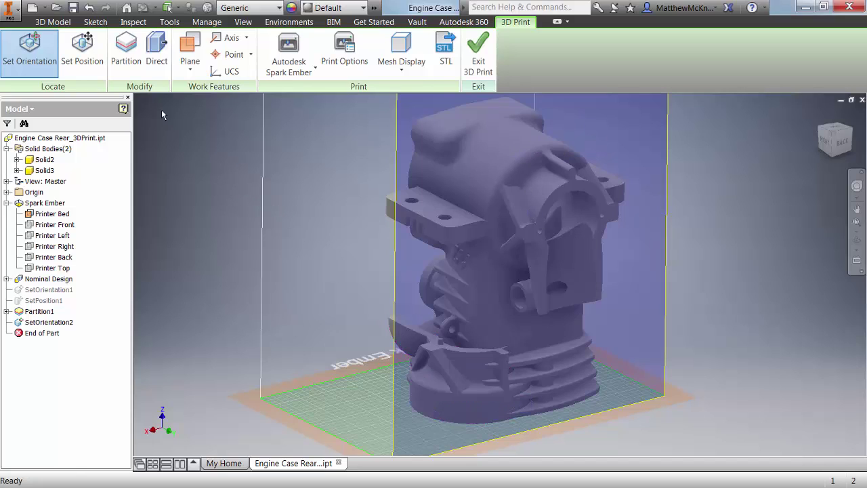
- Place Solid3 against the Printer Right wall with a wall offset of 1
click(95, 62)
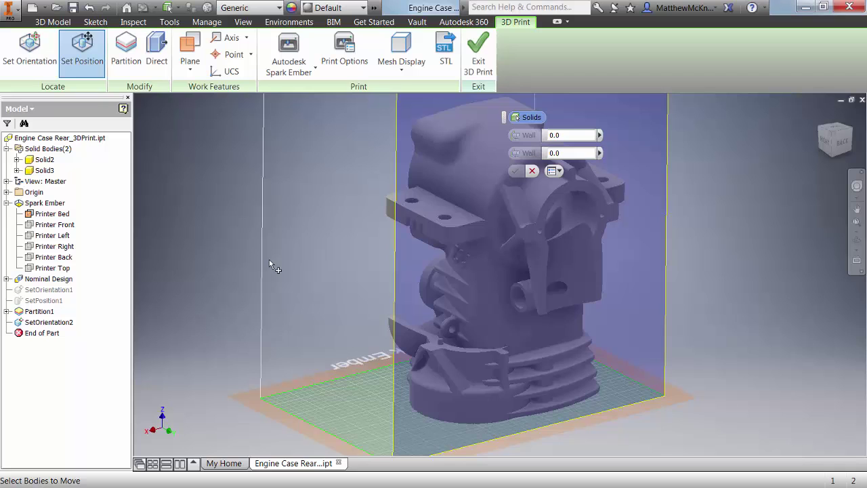
click(467, 393)
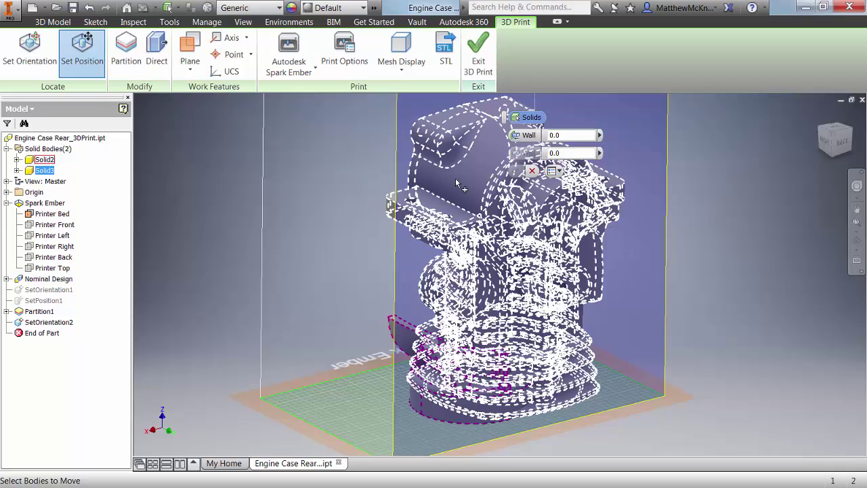
click(530, 136)
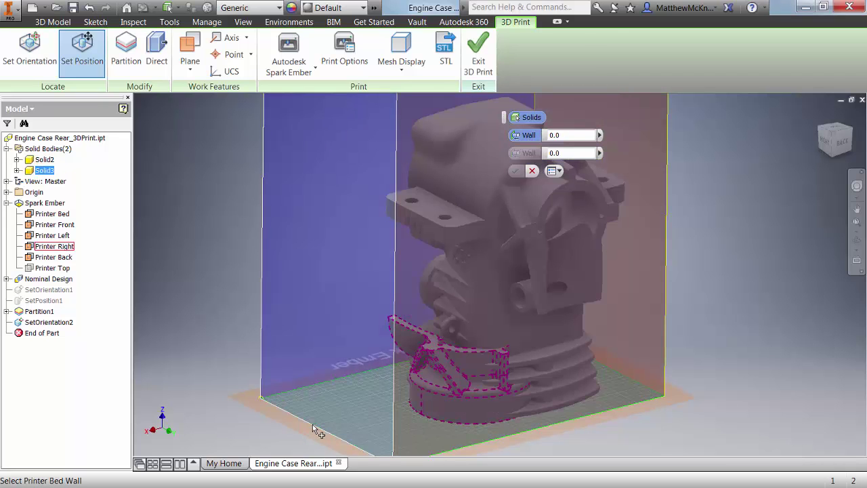
click(320, 431)
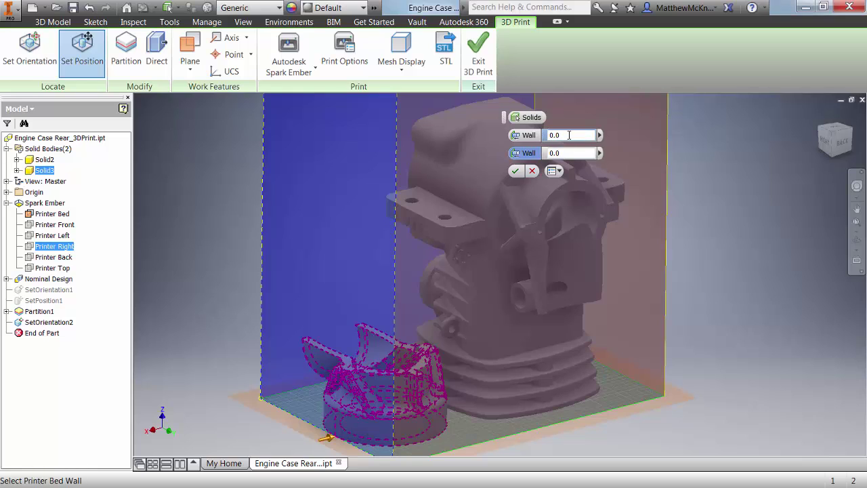
text(1)
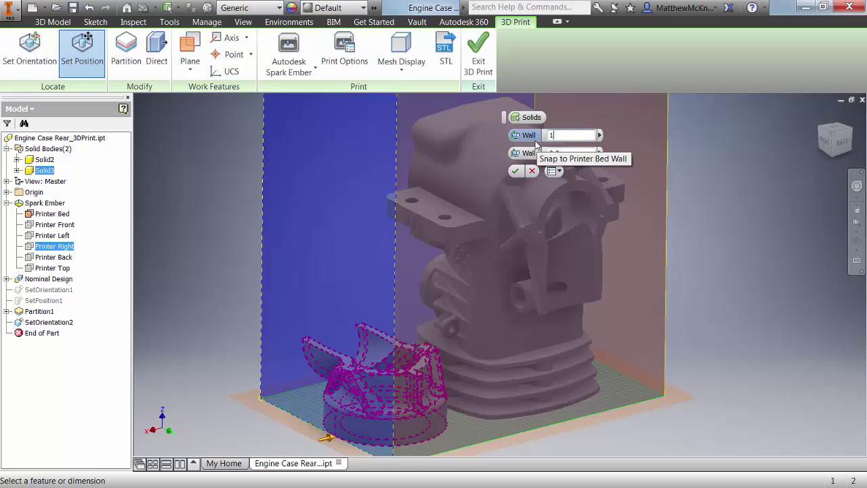
key(Return)
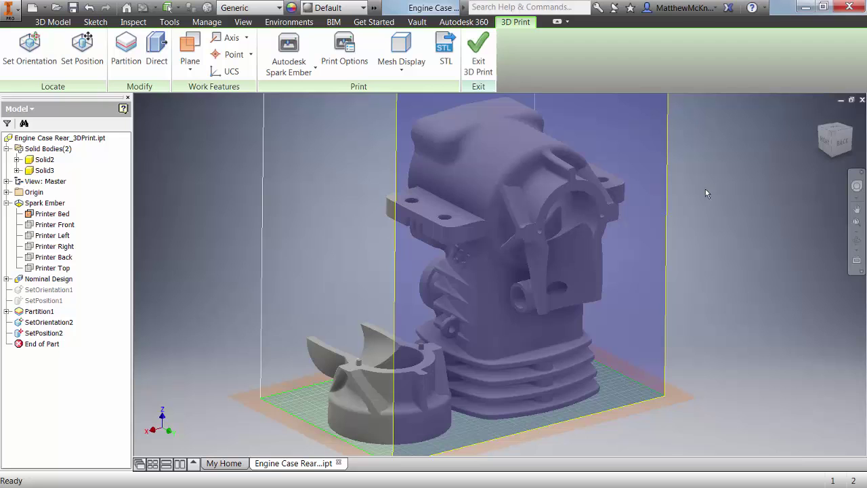
scroll(511, 299, up, 5)
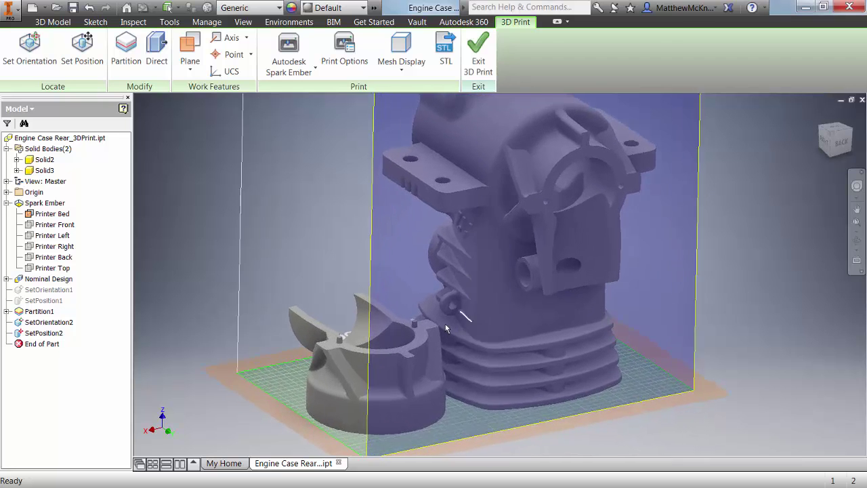
scroll(407, 343, down, 2)
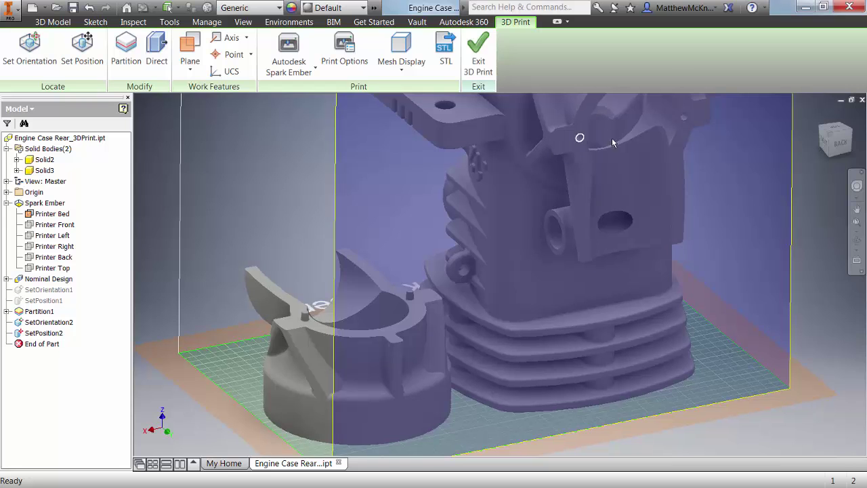
click(836, 128)
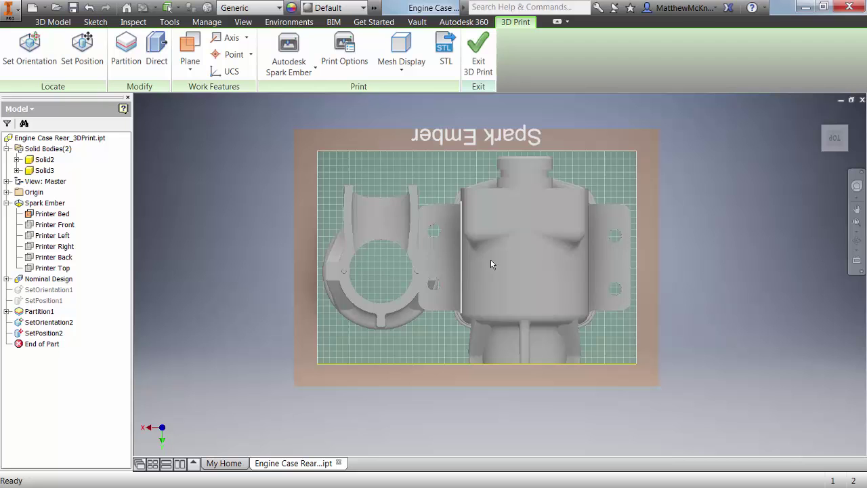
key(F6)
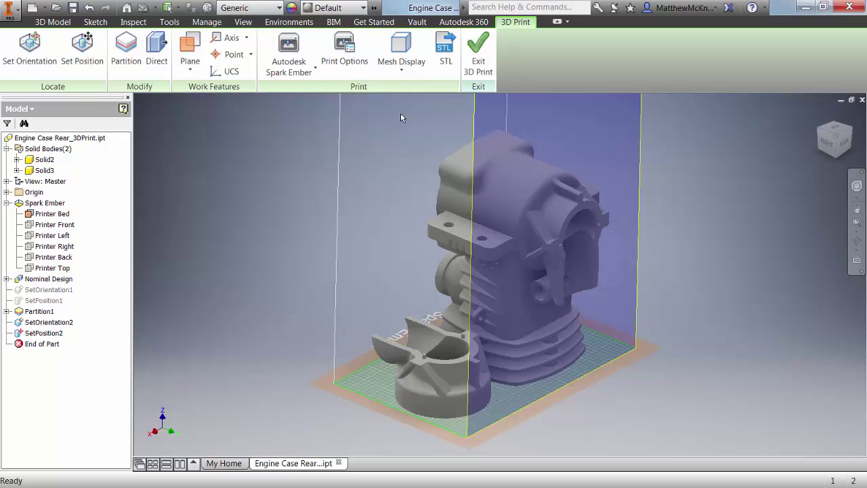
- Switch the mesh display from overlay to Mesh Edges and orbit to a near-front view
click(407, 74)
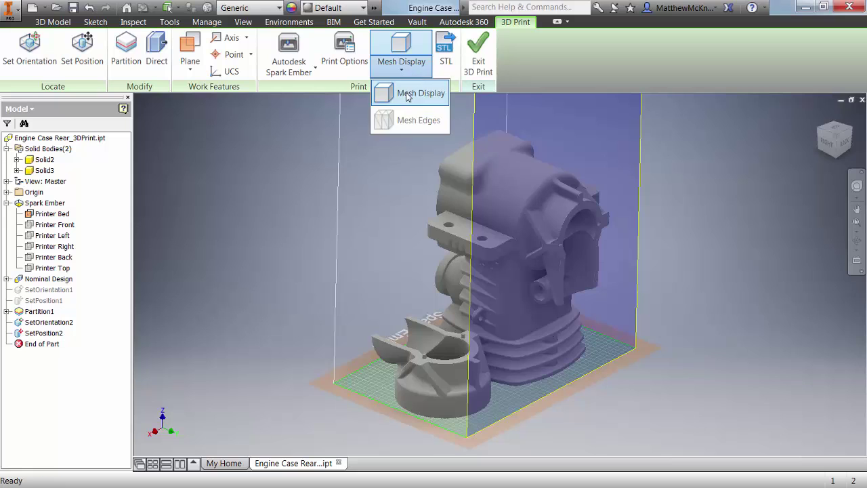
click(406, 94)
click(407, 67)
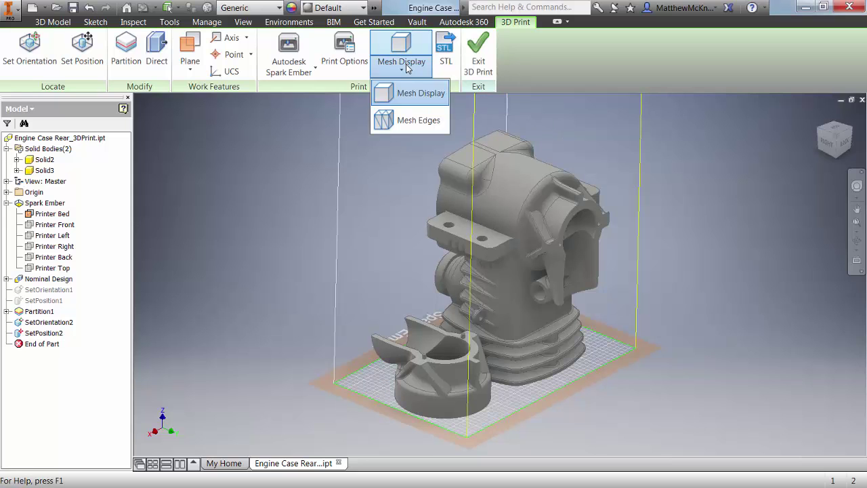
click(407, 122)
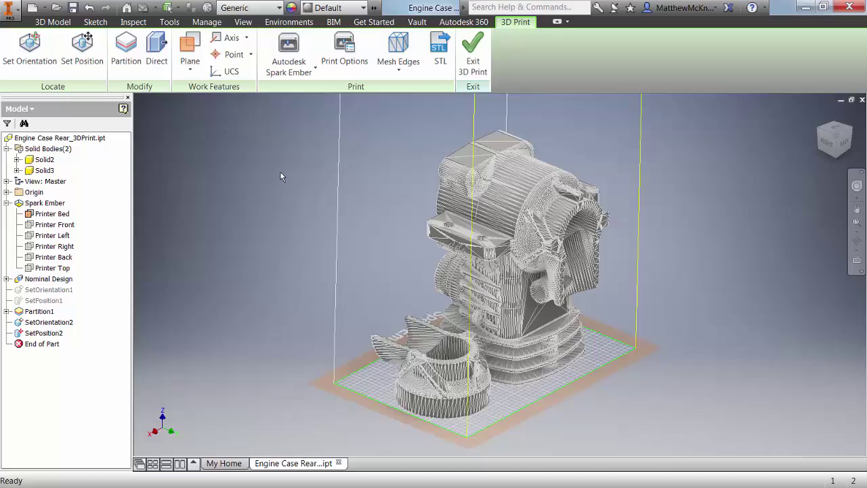
scroll(532, 178, up, 5)
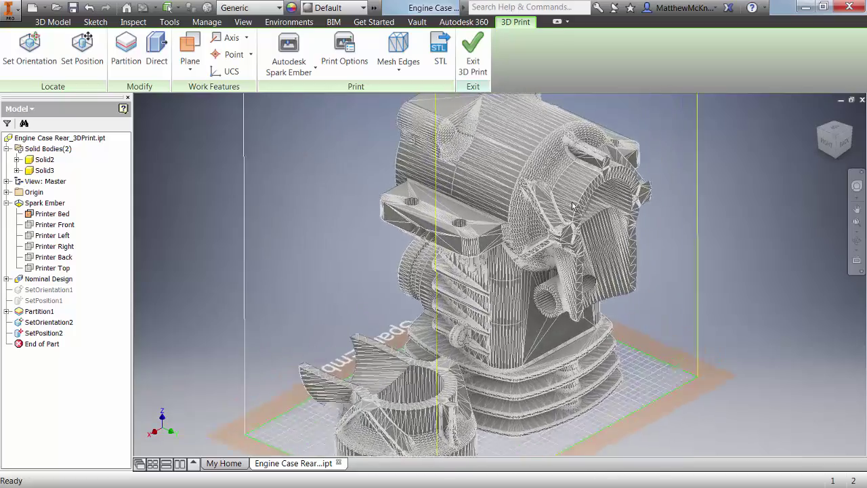
shift+middle_drag(533, 178, 712, 167)
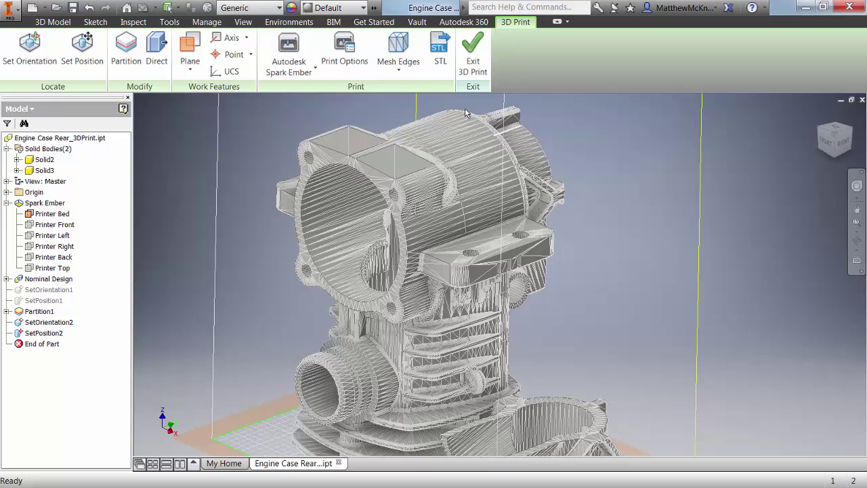
- In Print Options, pick High, then custom surface deviation 0.000965 with normal deviation 10
click(352, 61)
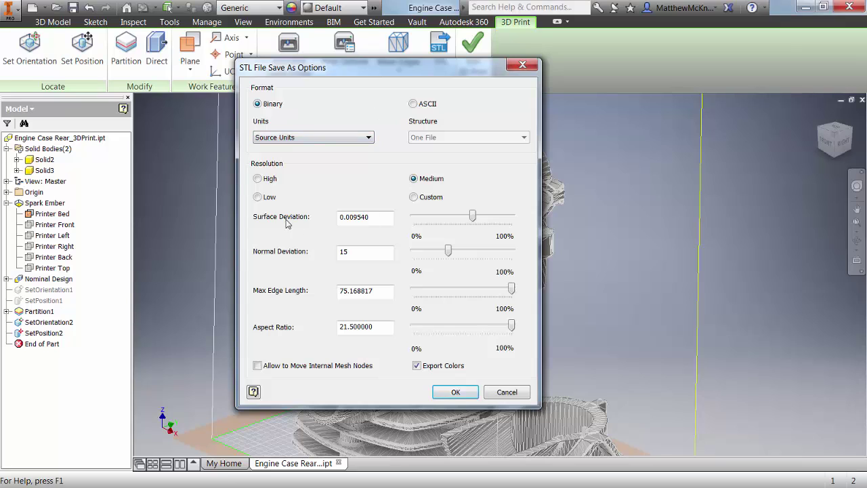
click(259, 179)
drag(446, 216, 431, 216)
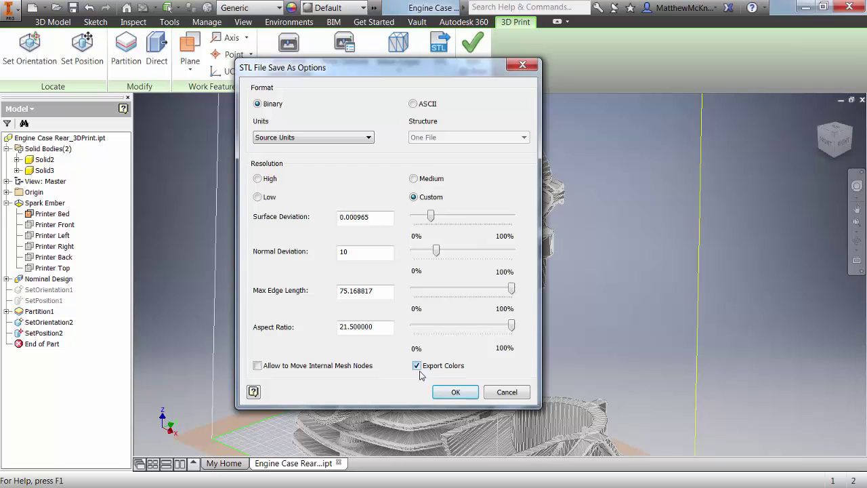
click(455, 392)
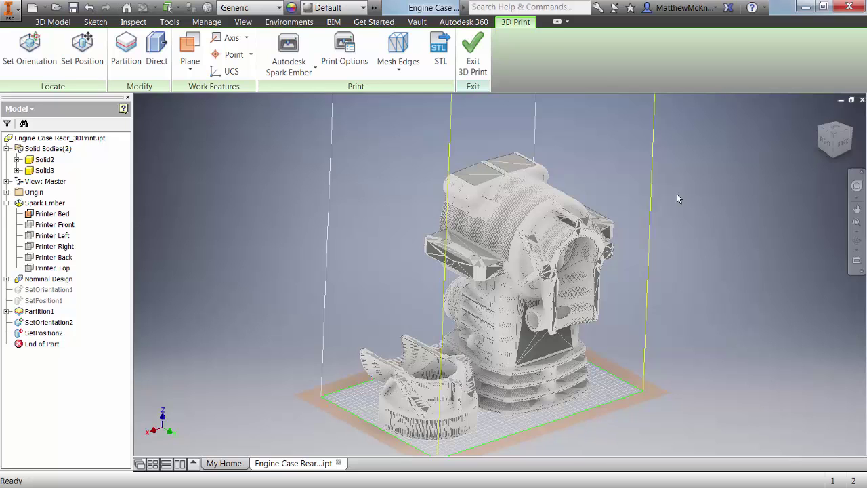
click(473, 54)
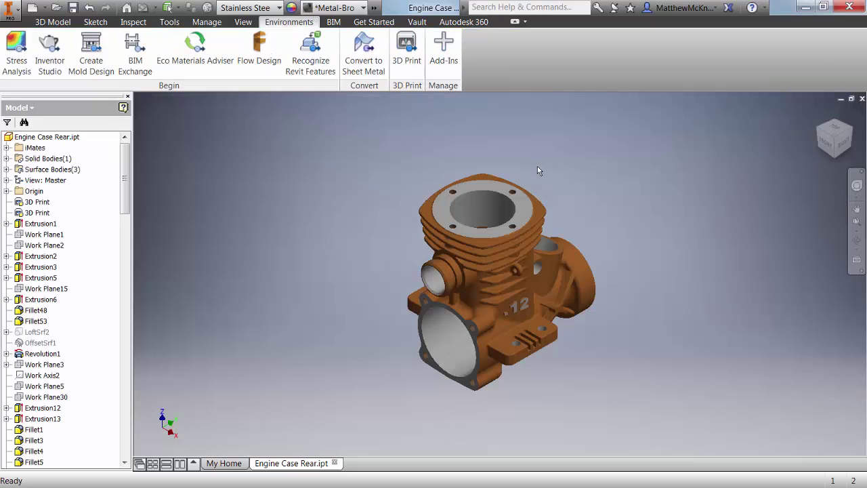
shift+middle_drag(537, 170, 580, 191)
key(F6)
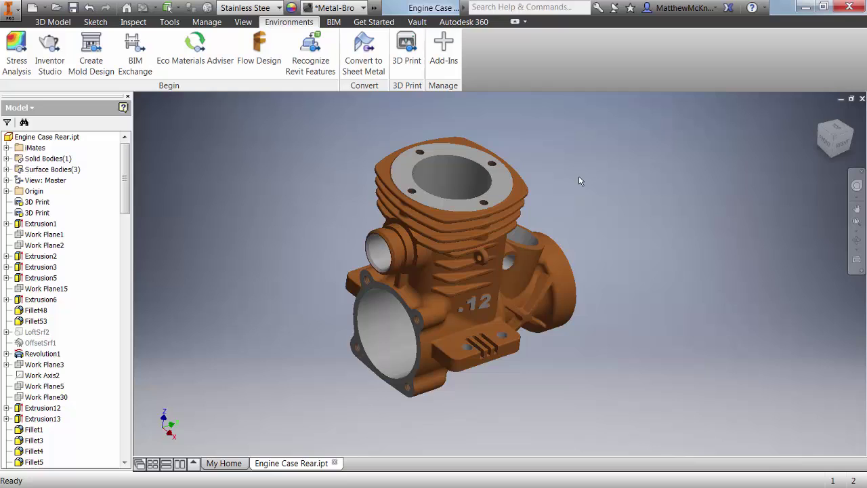
click(417, 64)
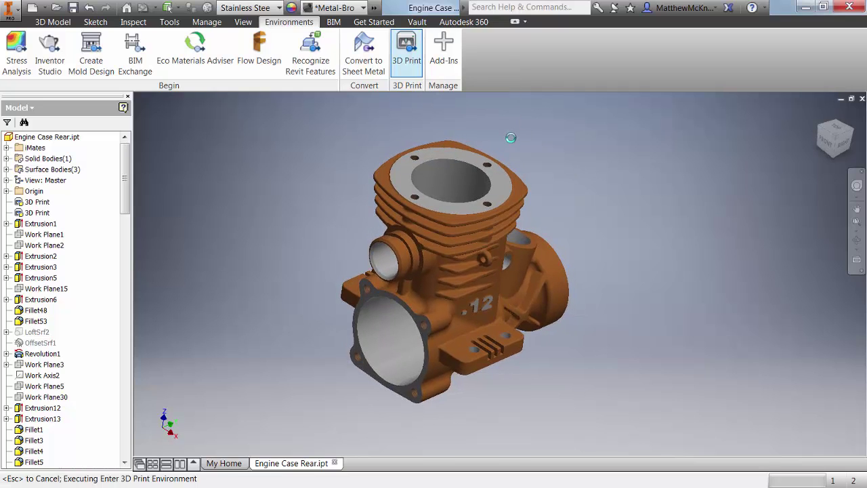